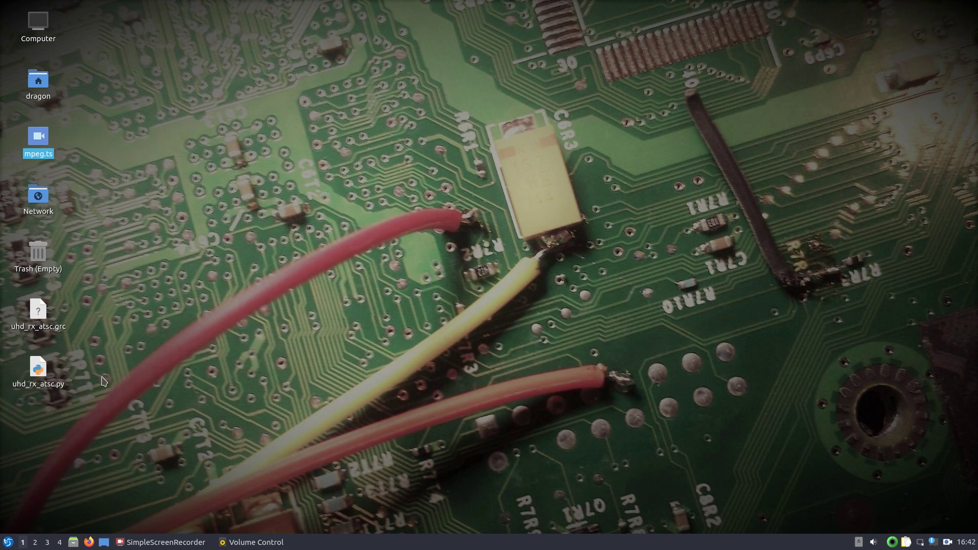
- Launch QTerminal from the System Tools menu and move its window toward the screen centre
click(8, 542)
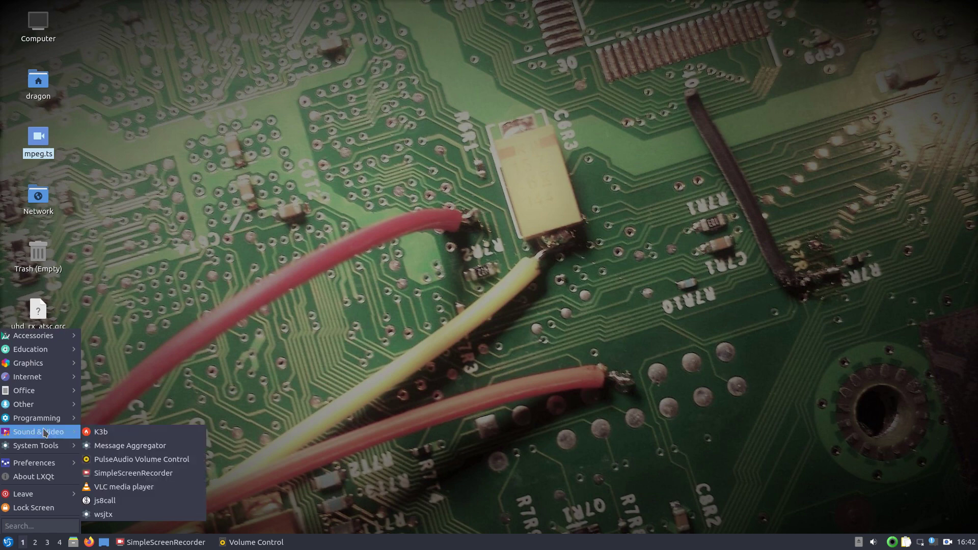
mouse_move(45, 446)
click(101, 462)
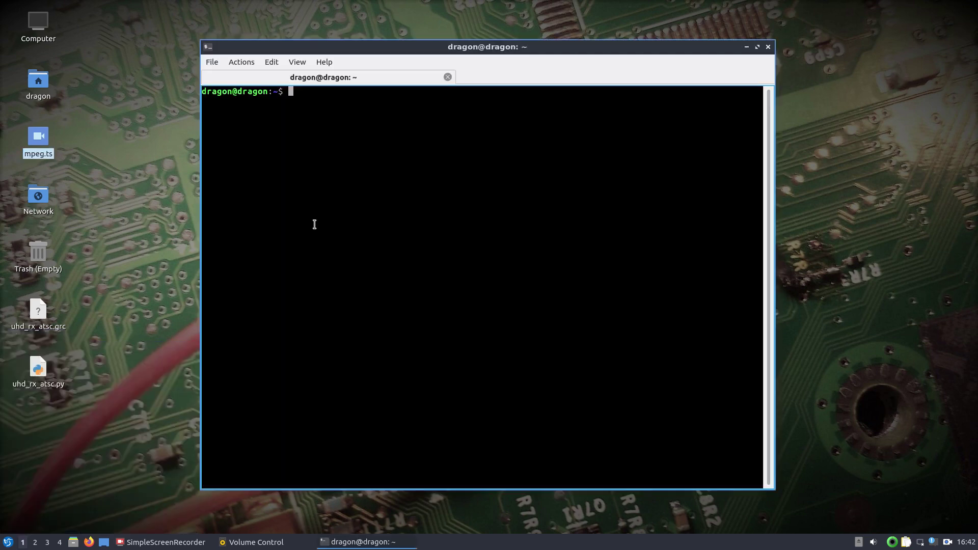
drag(389, 41, 445, 68)
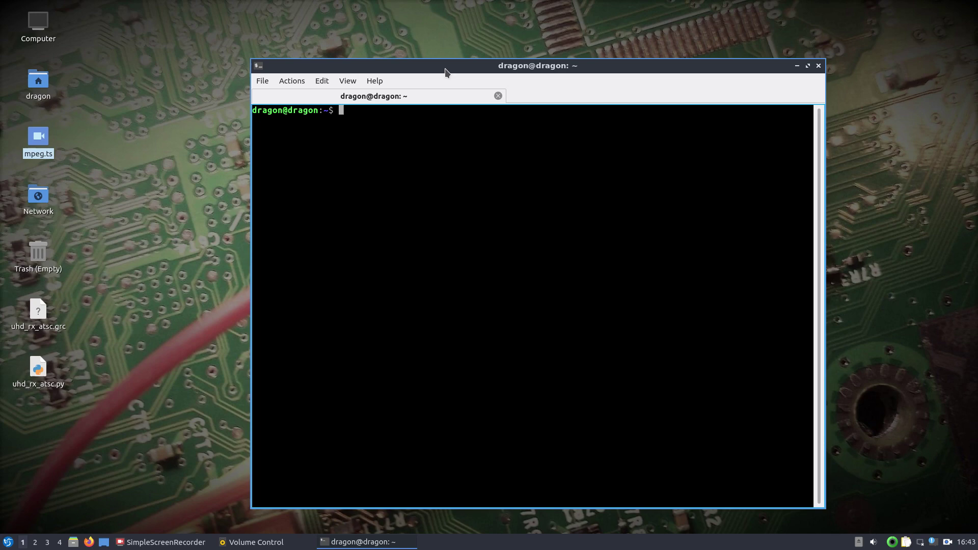
- Search for ATSC files with locate, then cd into /usr/share/gnuradio/examples/dtv/ and list it
text(locate atsc)
key(Return)
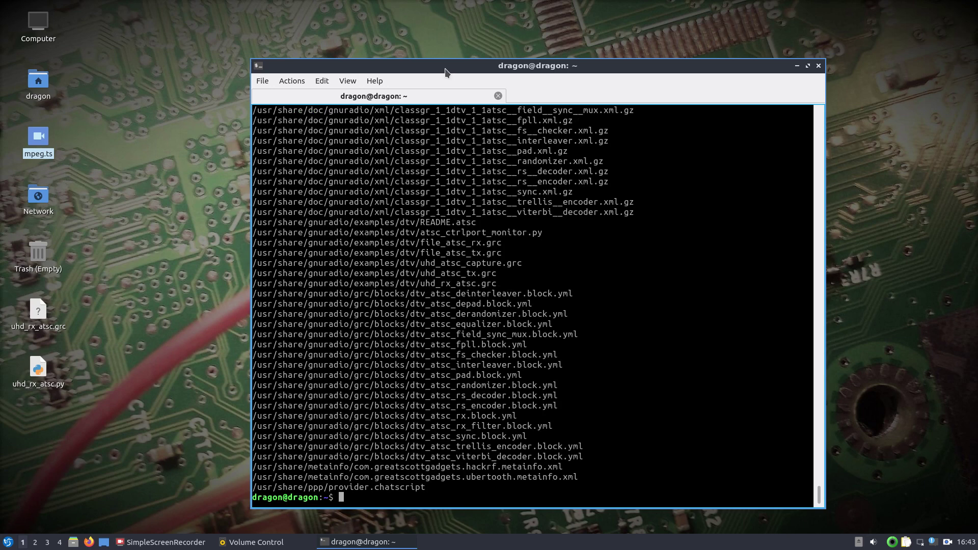
text(cd /usr/share/gnur)
key(Tab)
text(e)
key(Tab)
text(d)
key(Tab)
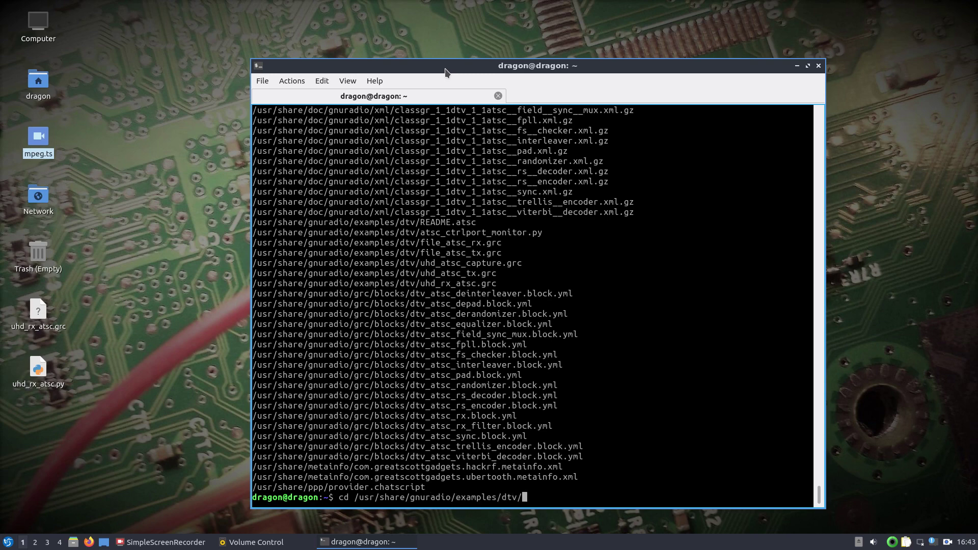
key(Return)
text(ls)
key(Return)
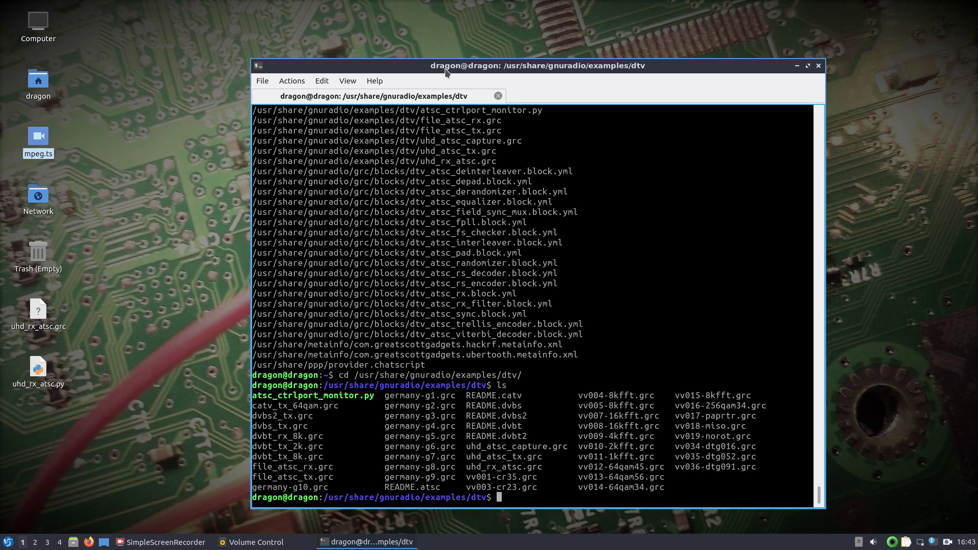
- Run gnuradio-companion uhd_rx_atsc.grc to open the ATSC receive flowgraph
text(gnuradio-co)
key(Tab)
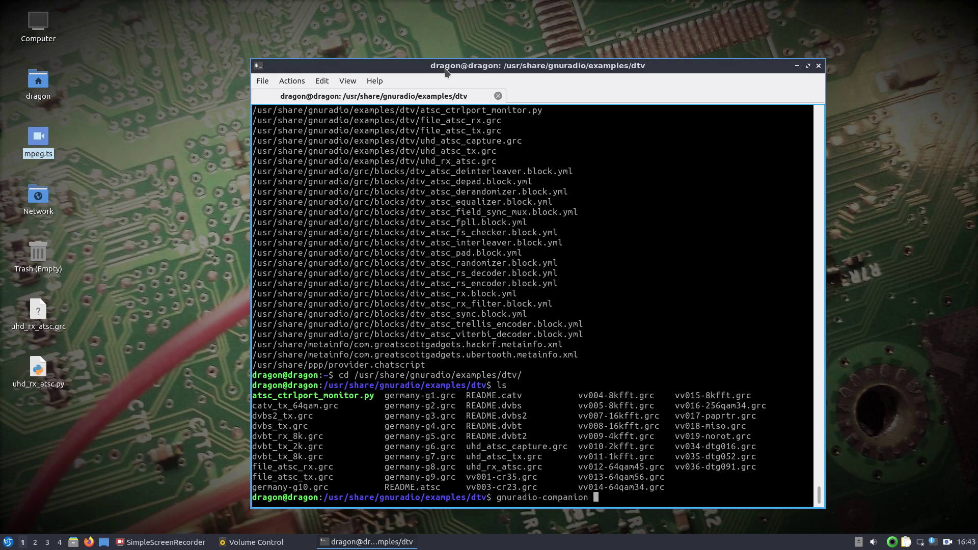
text(uhd_)
text(r)
key(Tab)
key(Return)
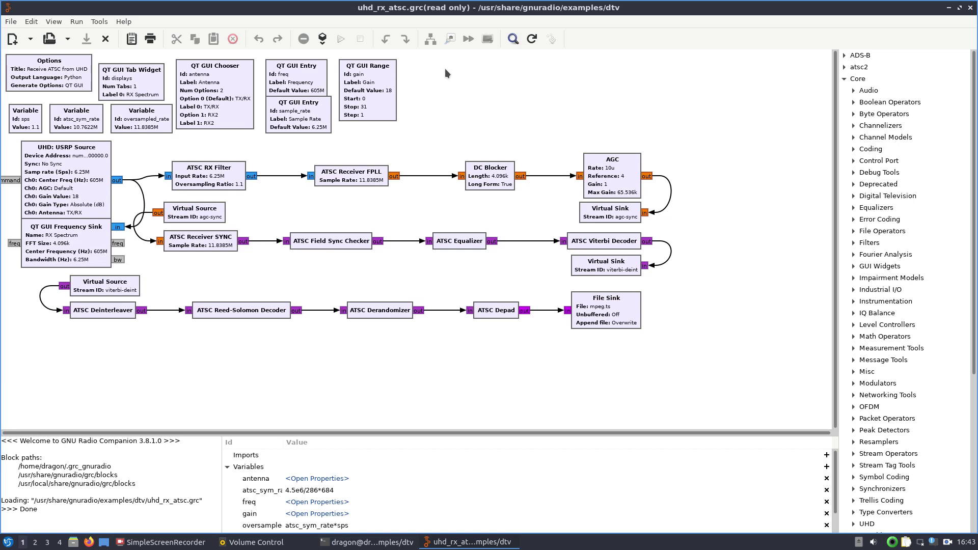
- Trim the USRP Source Device Address down to num_recv_frames=128 and apply it
double_click(86, 182)
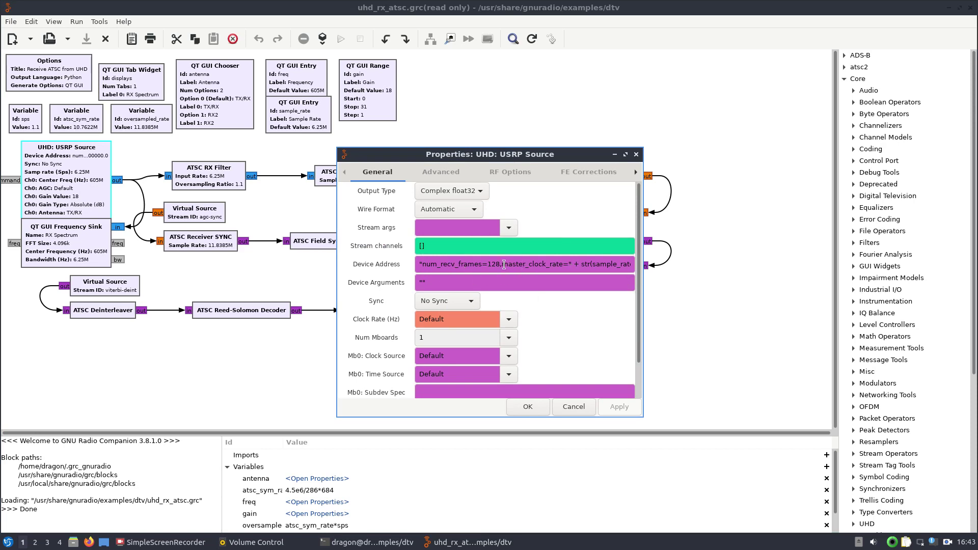
drag(503, 265, 641, 263)
key(BackSpace)
key(BackSpace)
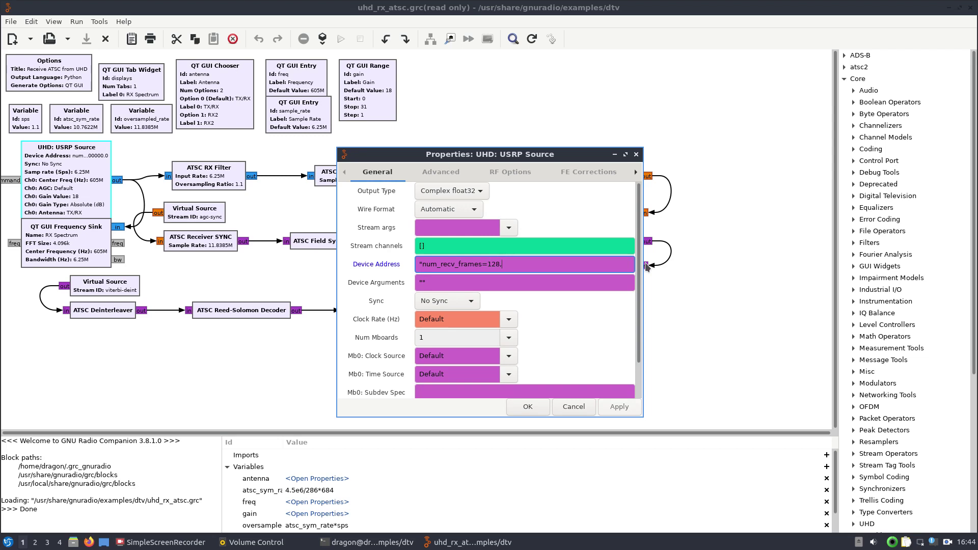
click(422, 264)
key(BackSpace)
click(625, 413)
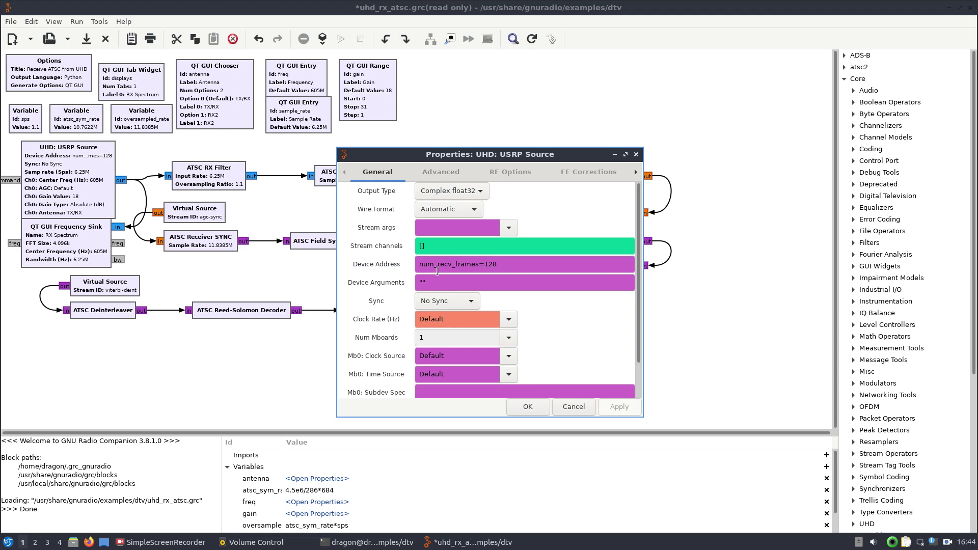
click(528, 407)
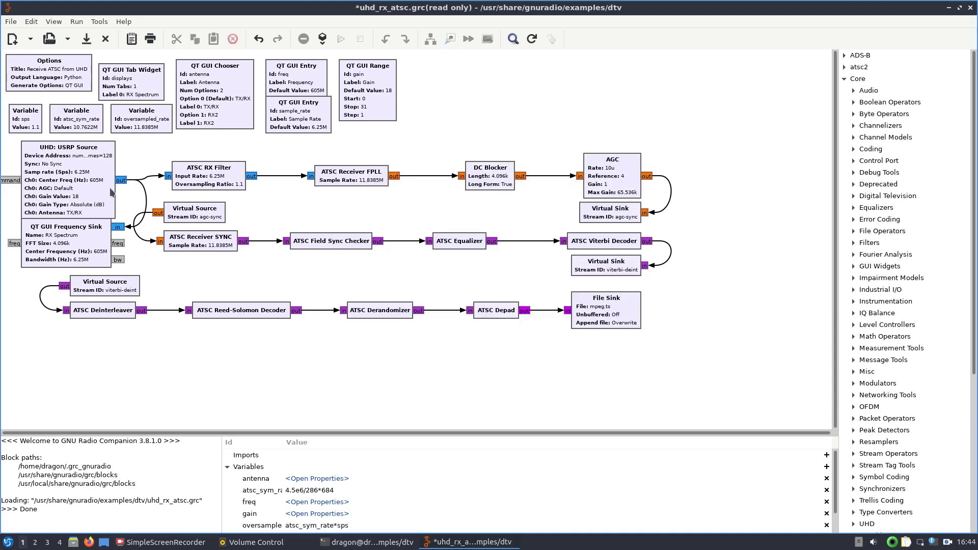
- Set the USRP Source's Ch0 Antenna to RX1 on the RF Options tab
double_click(61, 179)
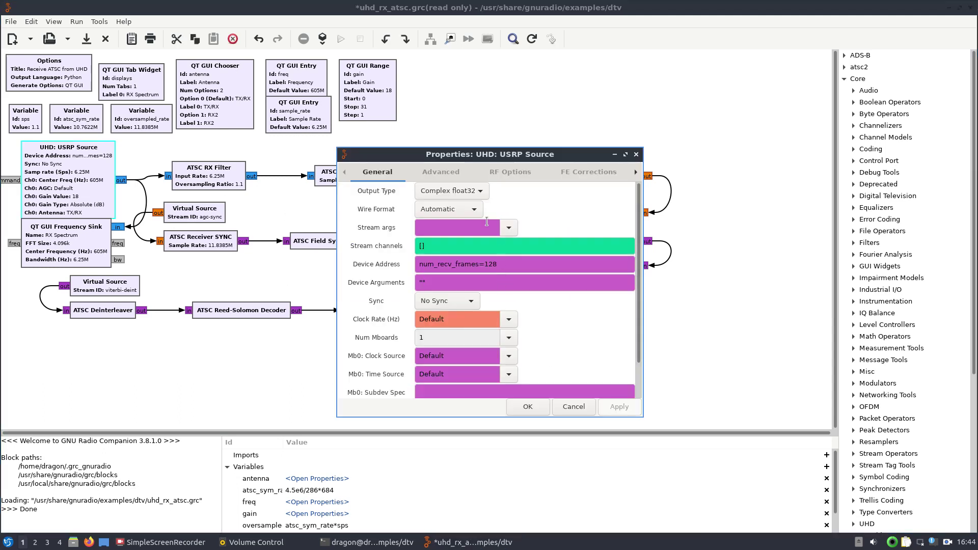
click(511, 172)
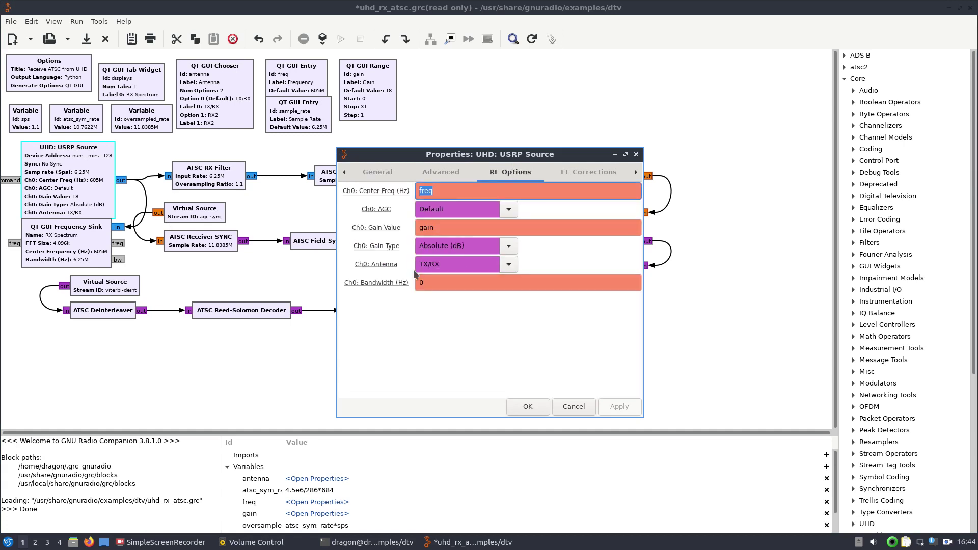
click(508, 264)
click(426, 312)
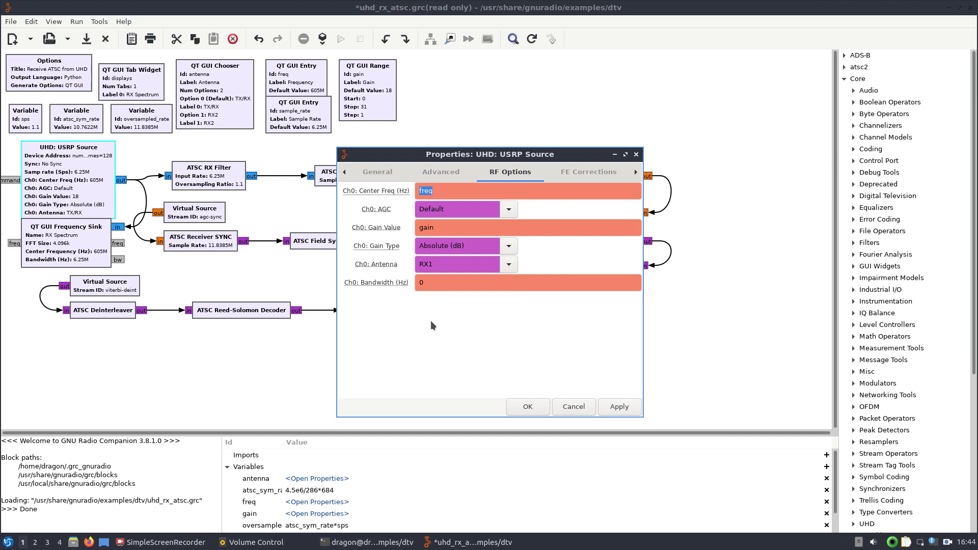
click(623, 408)
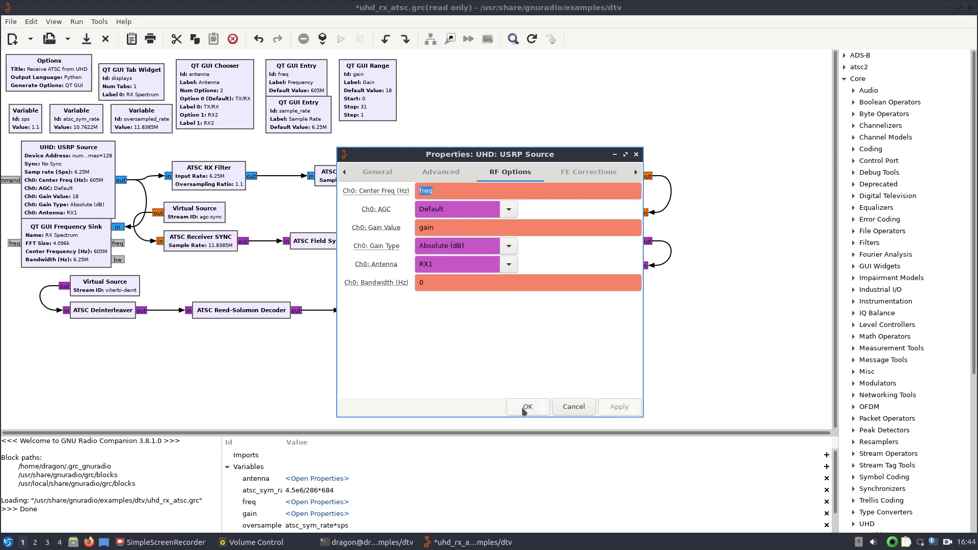
click(528, 407)
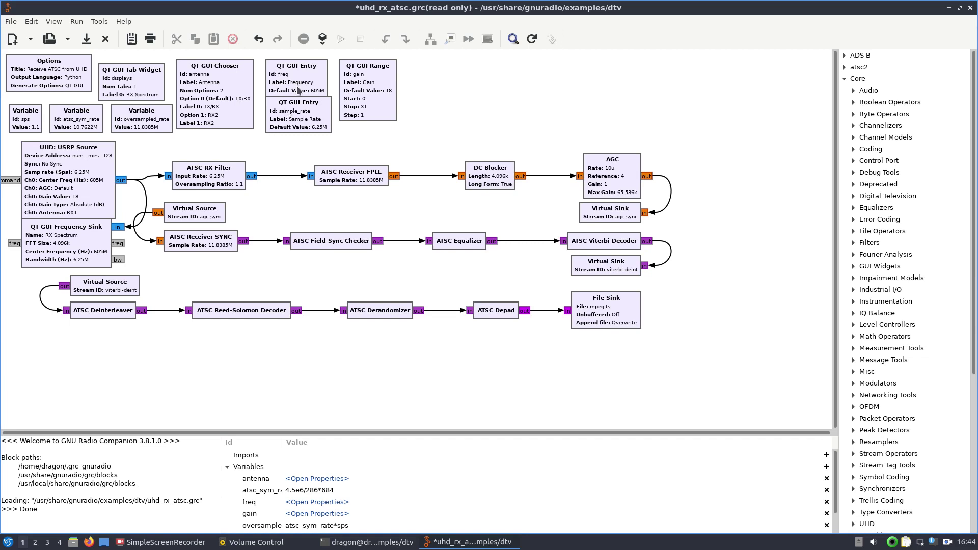
- Launch Gqrx from the Internet section of the start menu
click(6, 541)
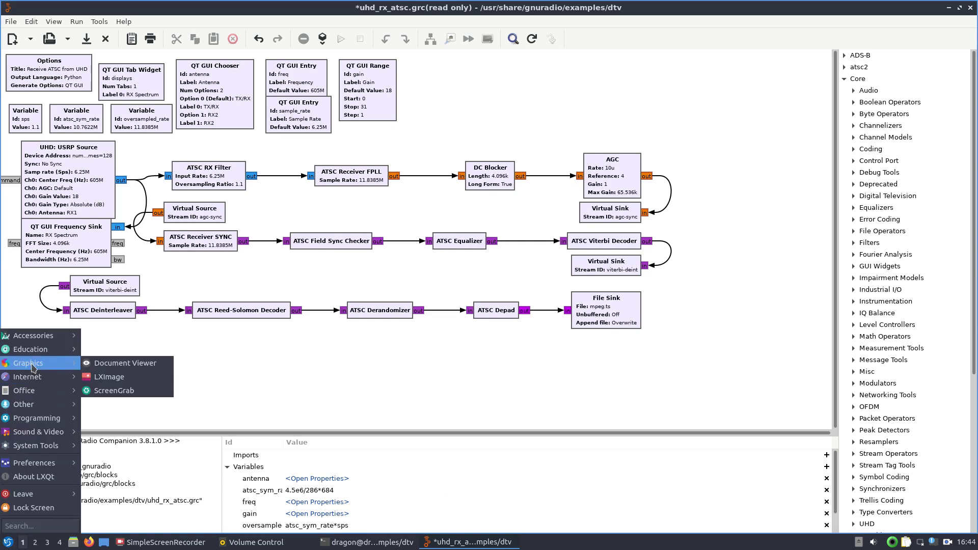
mouse_move(41, 377)
click(121, 460)
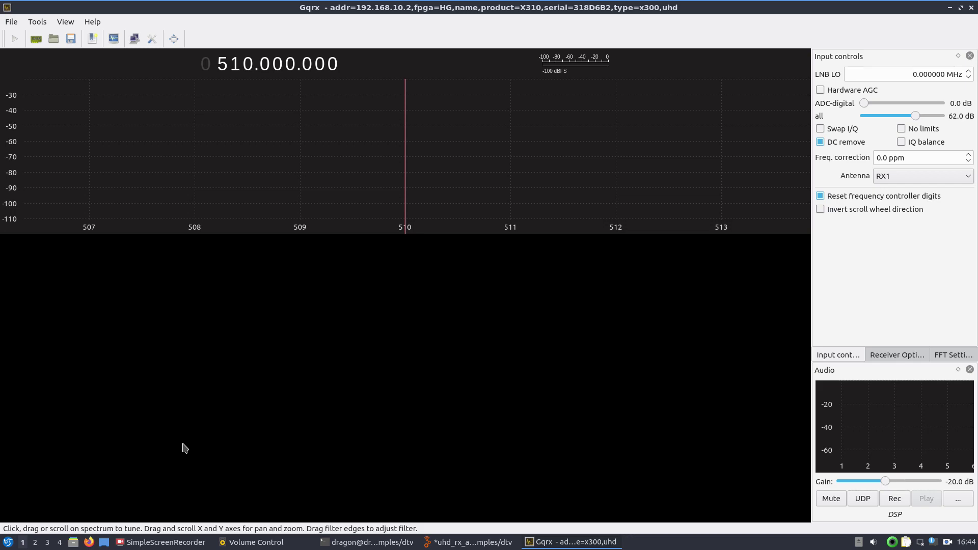
- Start Gqrx receiving, tune up to the TV channel at 569 MHz, then close Gqrx
click(14, 40)
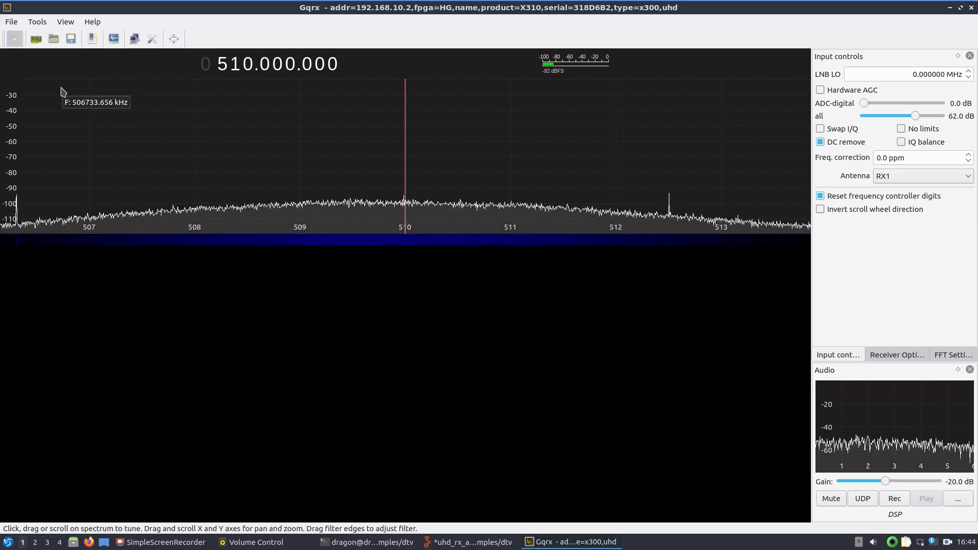
scroll(236, 64, up, 1)
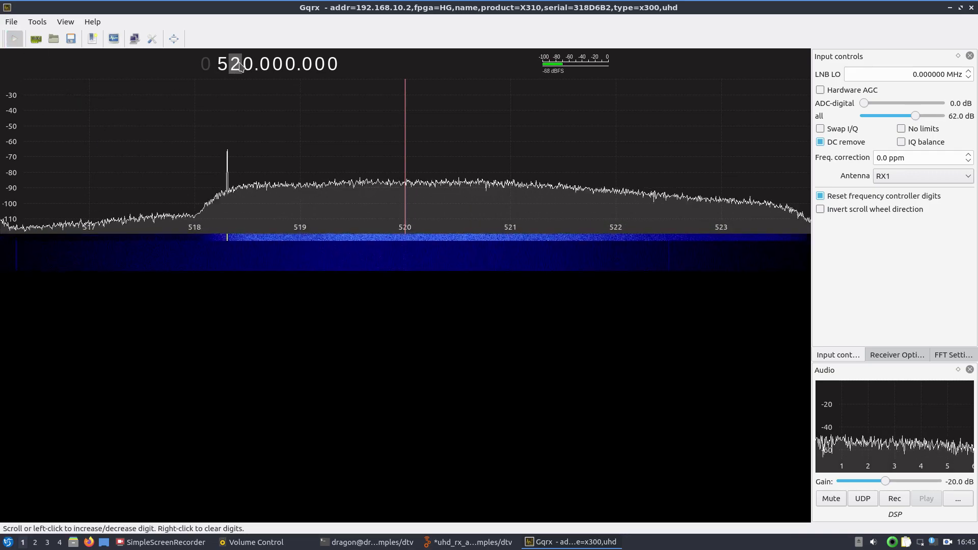
scroll(248, 66, up, 1)
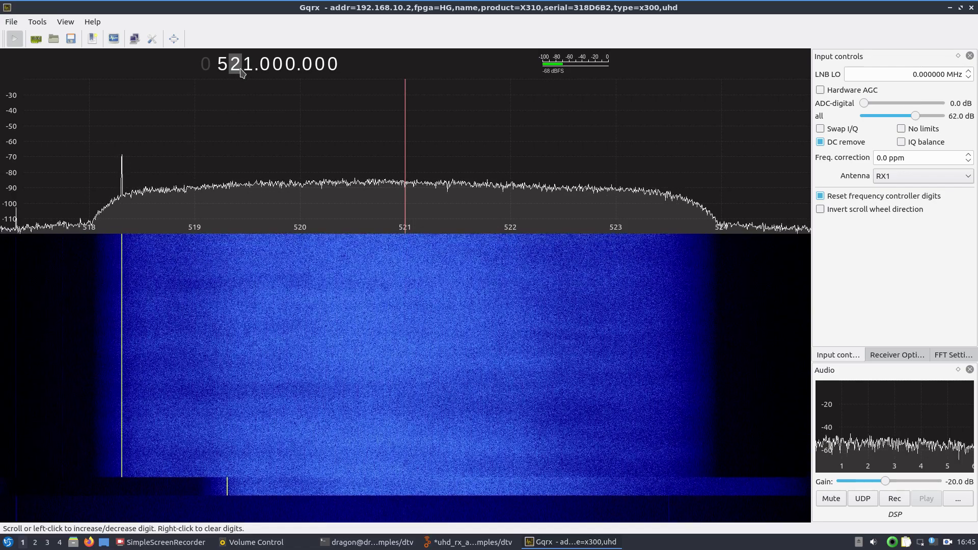
scroll(236, 64, up, 4)
scroll(247, 64, up, 4)
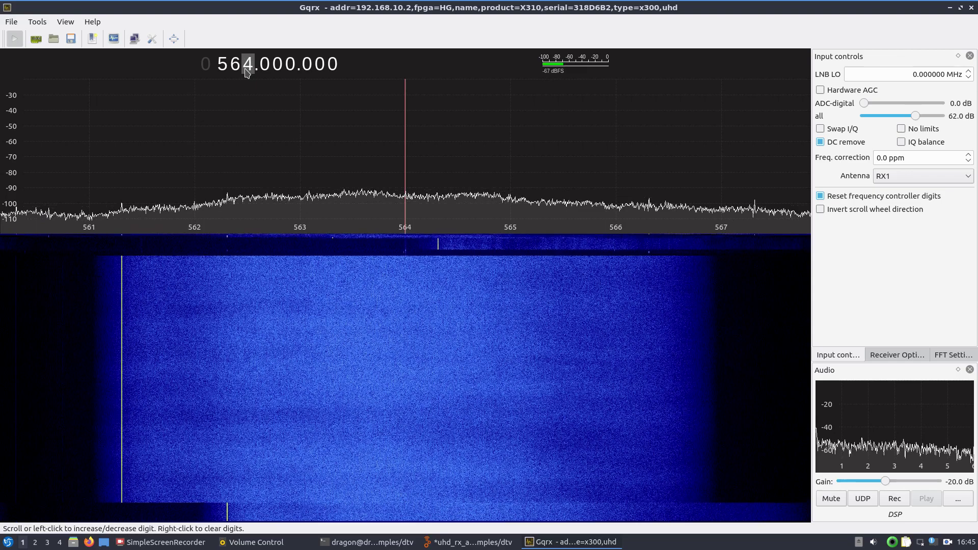
scroll(246, 72, up, 4)
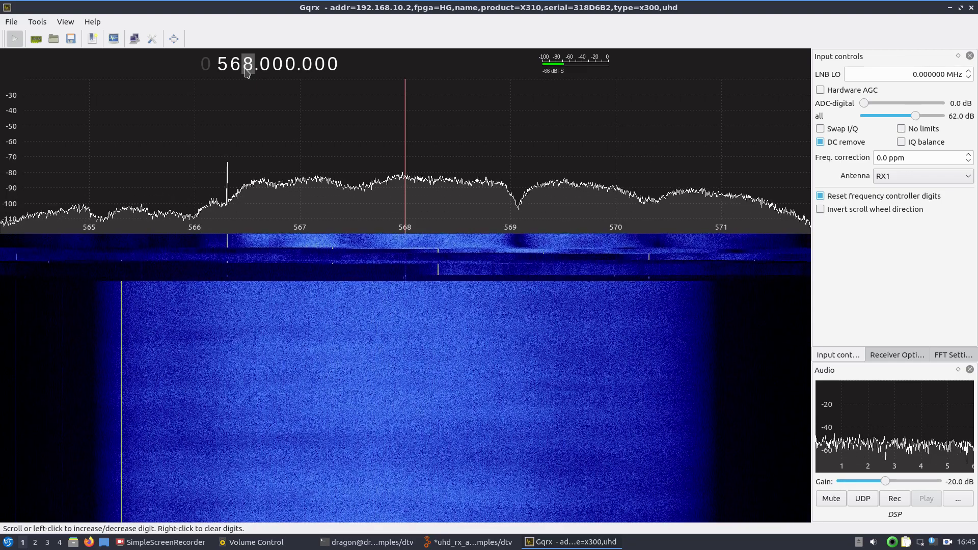
scroll(246, 71, up, 1)
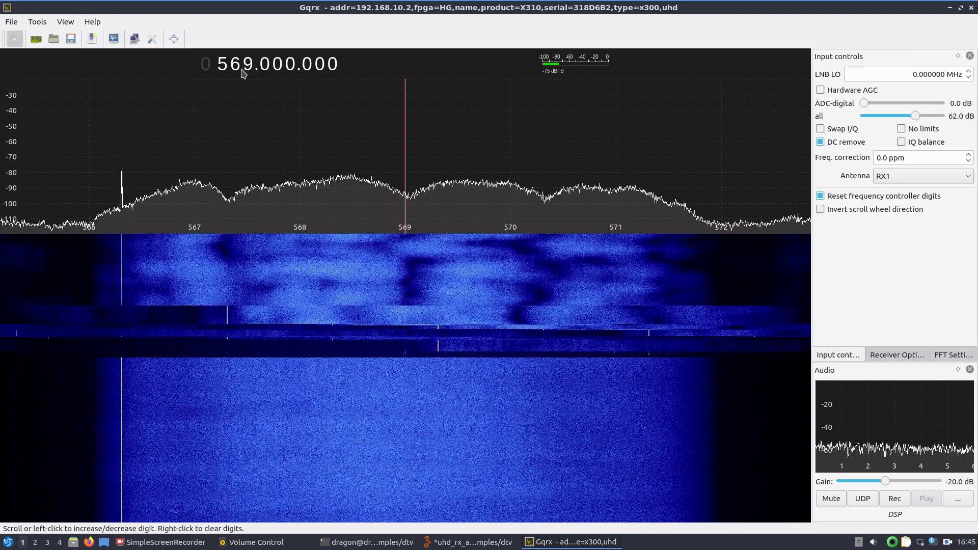
click(972, 8)
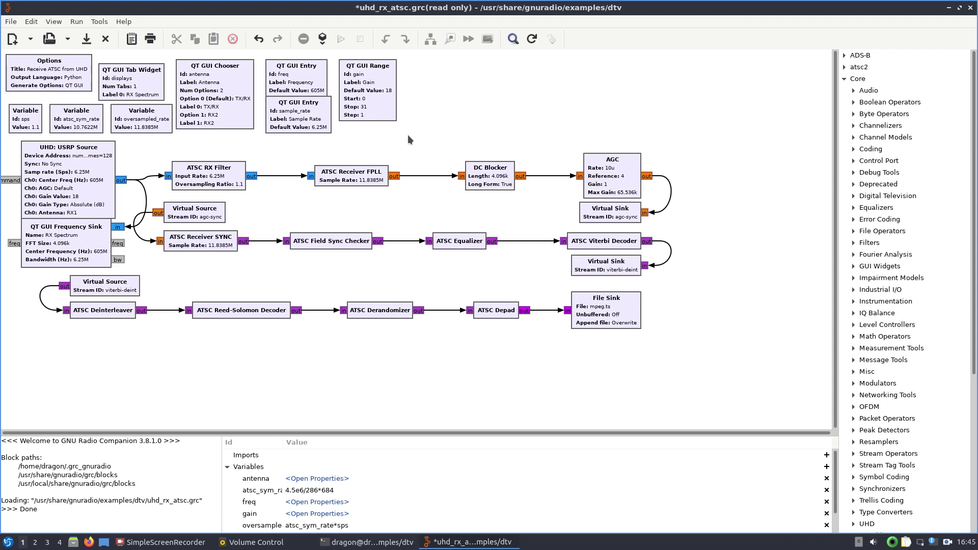
- Change the freq QT GUI Entry default from 605e6 to 521e6
double_click(313, 93)
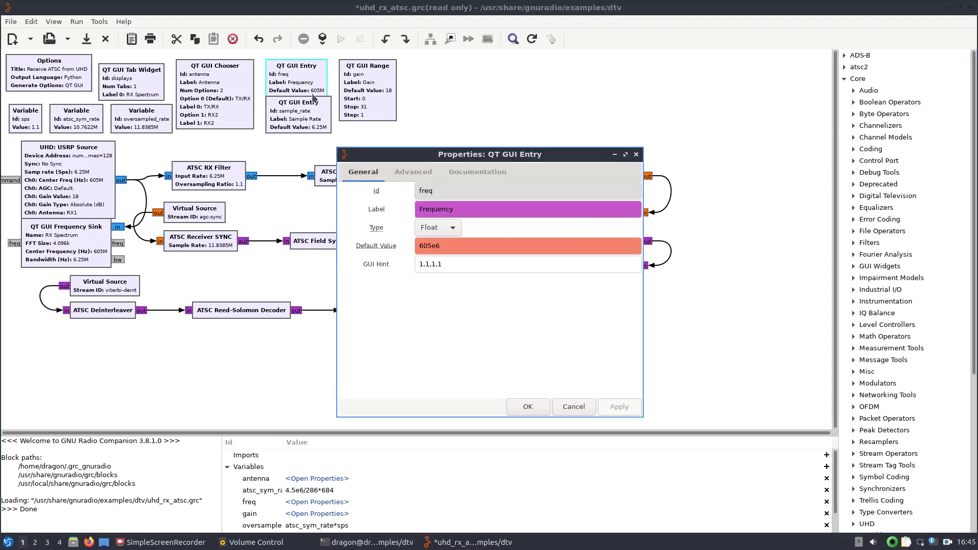
drag(432, 246, 386, 246)
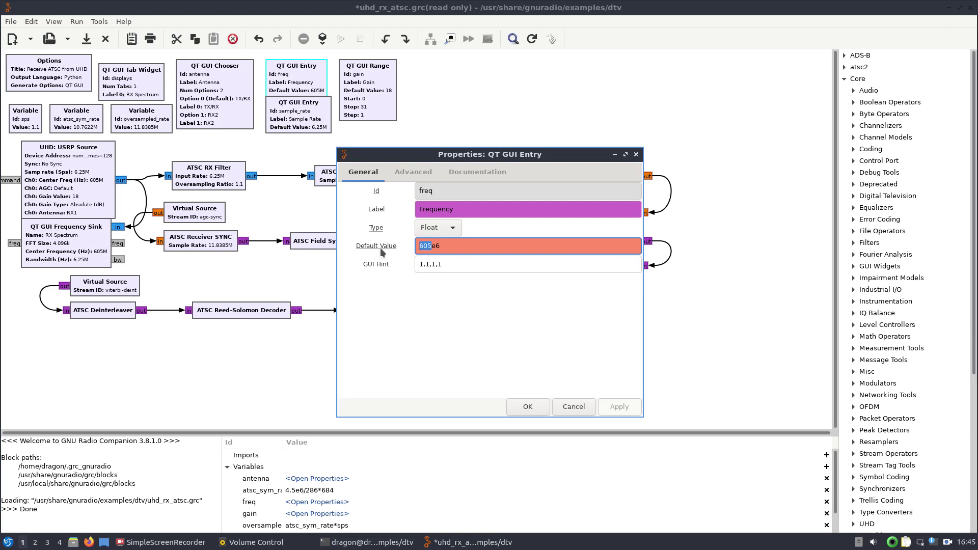
text(521)
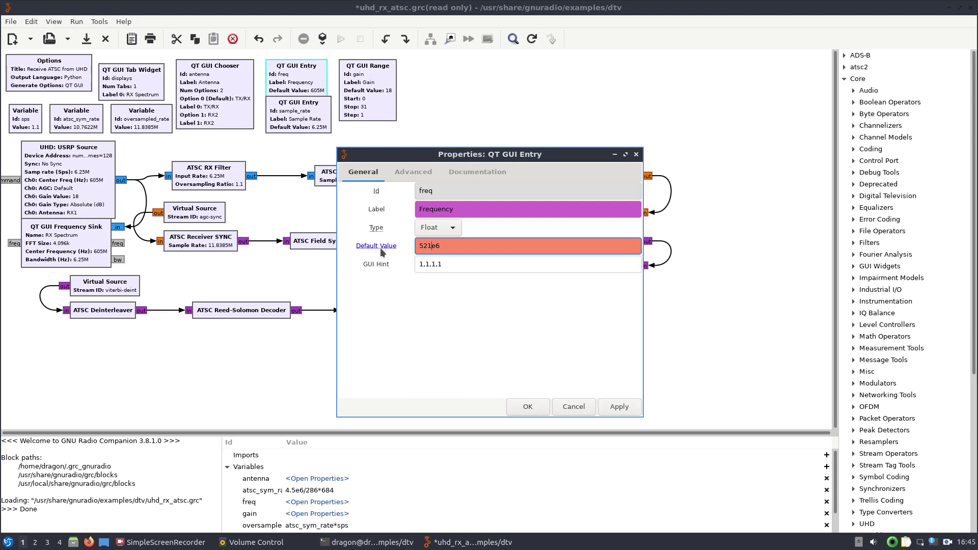
click(620, 407)
click(527, 411)
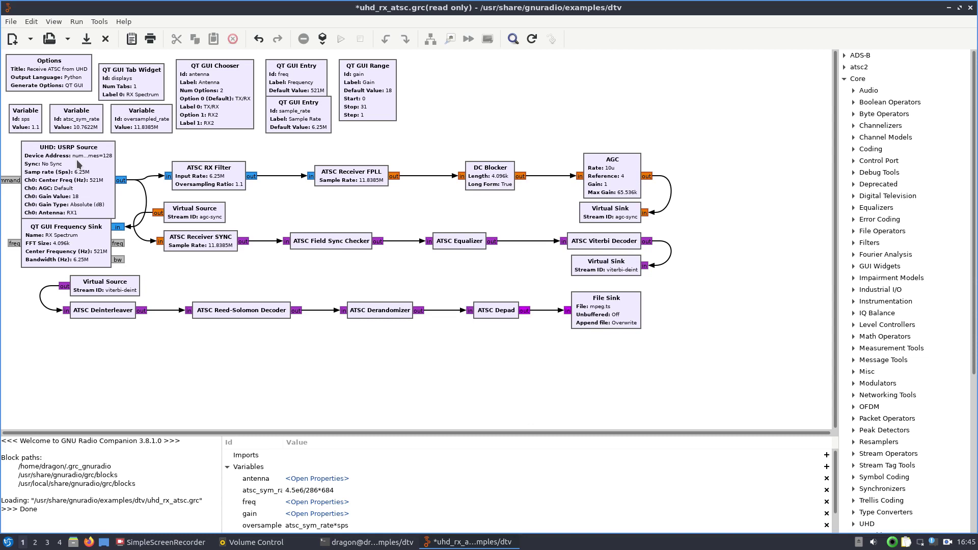
- Raise the QT GUI Range gain block's Stop value from 31 to 80
click(363, 107)
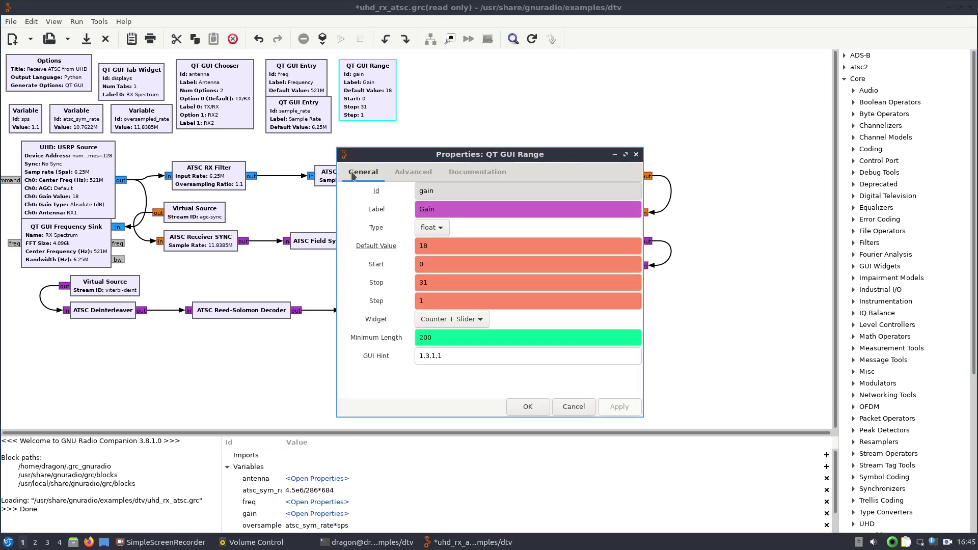
double_click(411, 281)
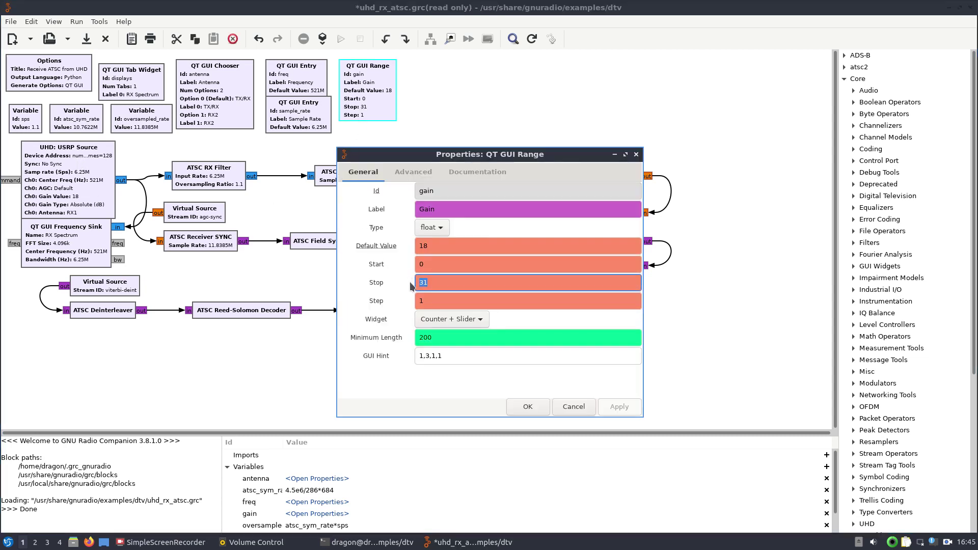
text(80)
click(619, 409)
click(531, 409)
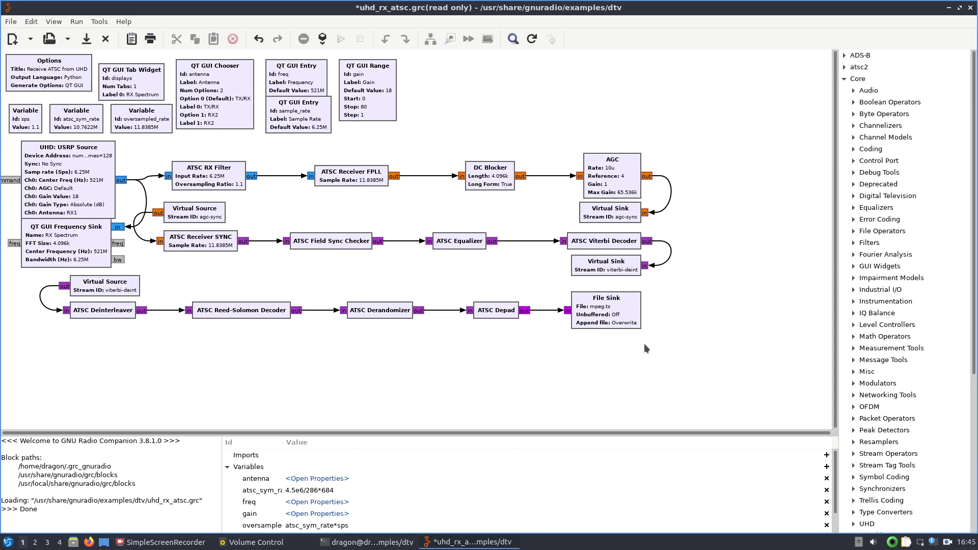
- Point the File Sink output to mpeg.ts in the Desktop folder, replacing the existing file
double_click(614, 313)
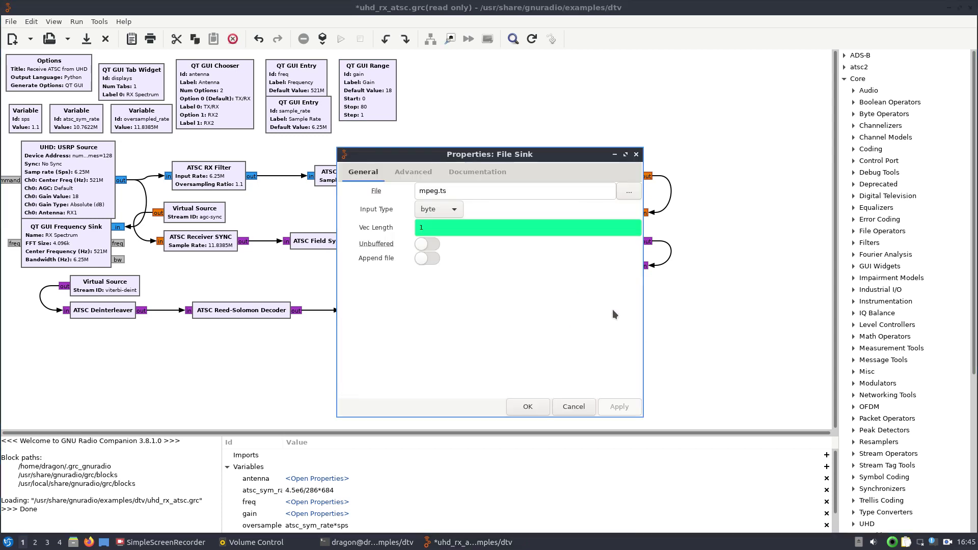
click(630, 191)
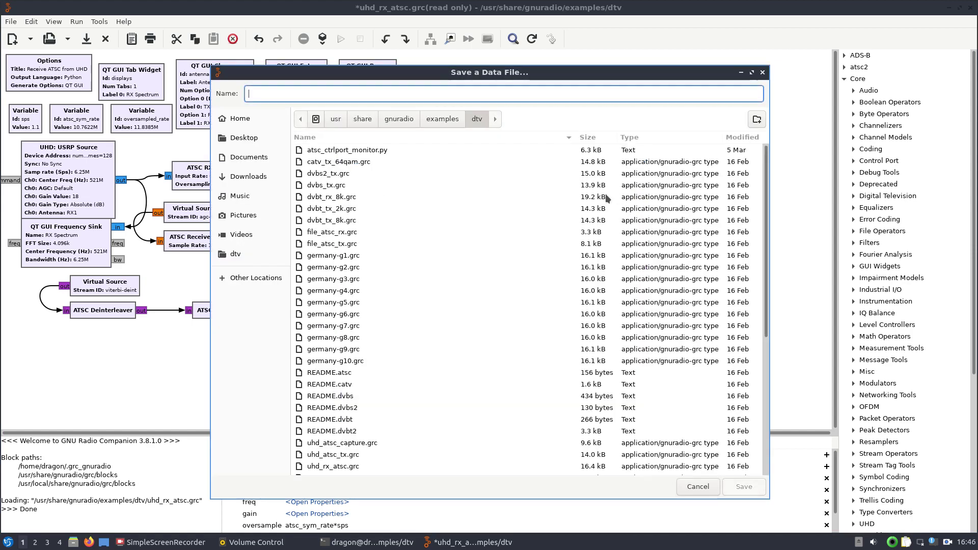
click(245, 138)
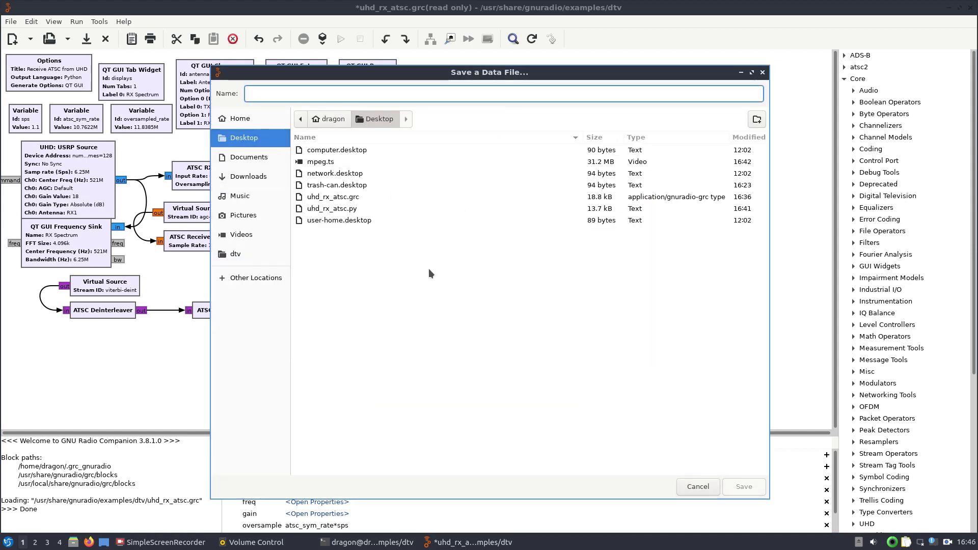
click(326, 163)
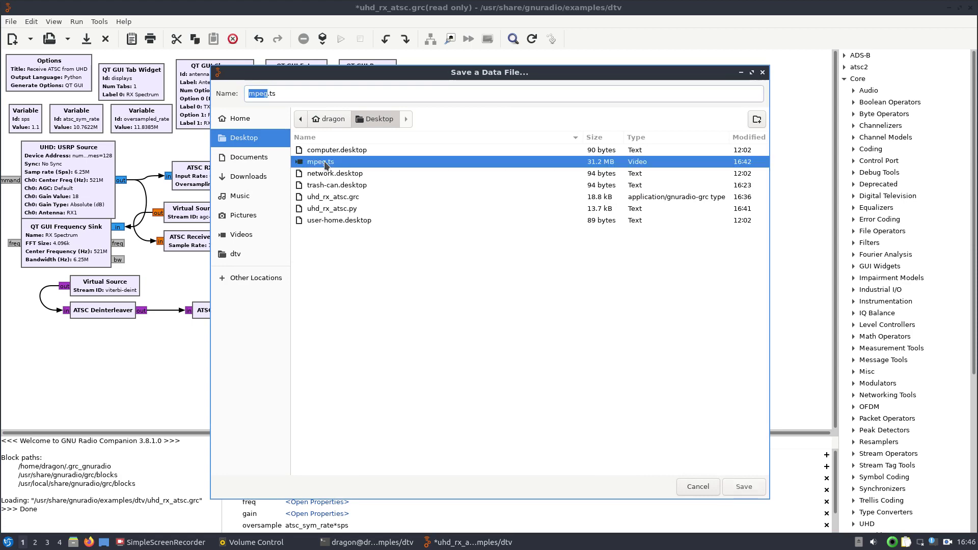
click(745, 486)
click(572, 334)
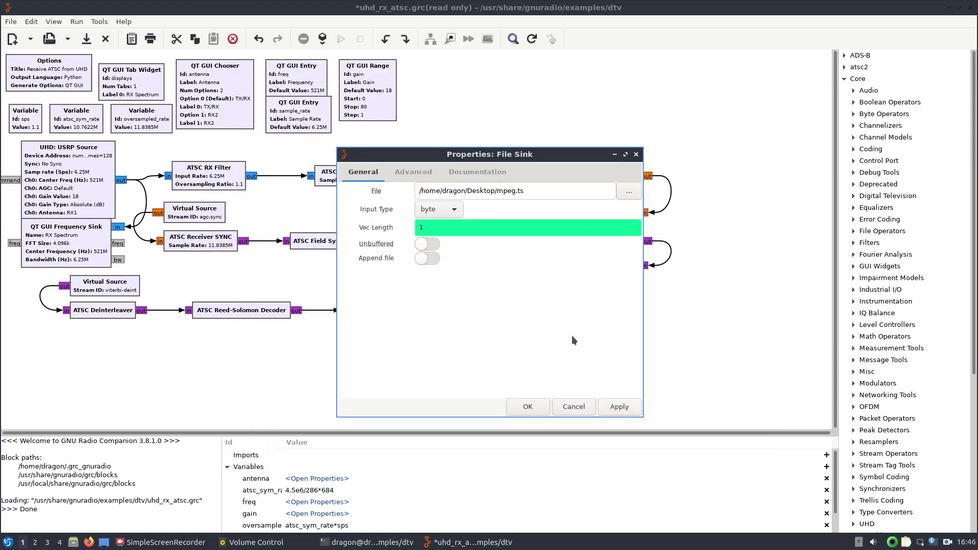
click(526, 407)
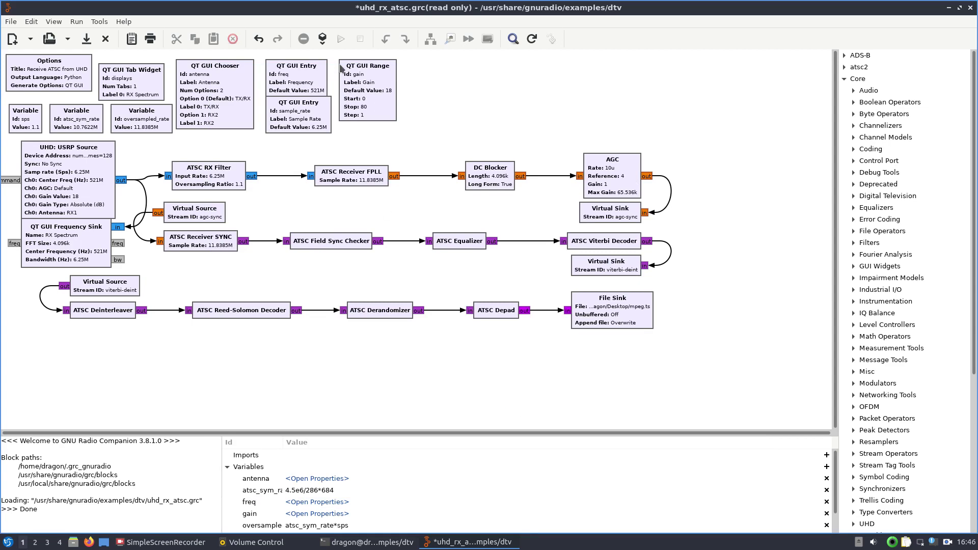
- Save the flowgraph to the Desktop as uhd_rx_atsc.grc, confirming the Replace prompt
key(ctrl+s)
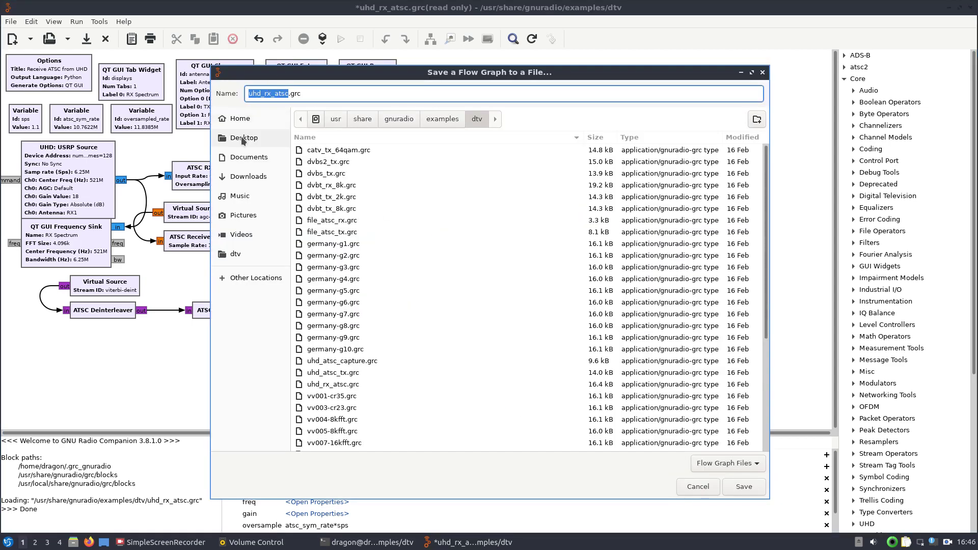
click(243, 138)
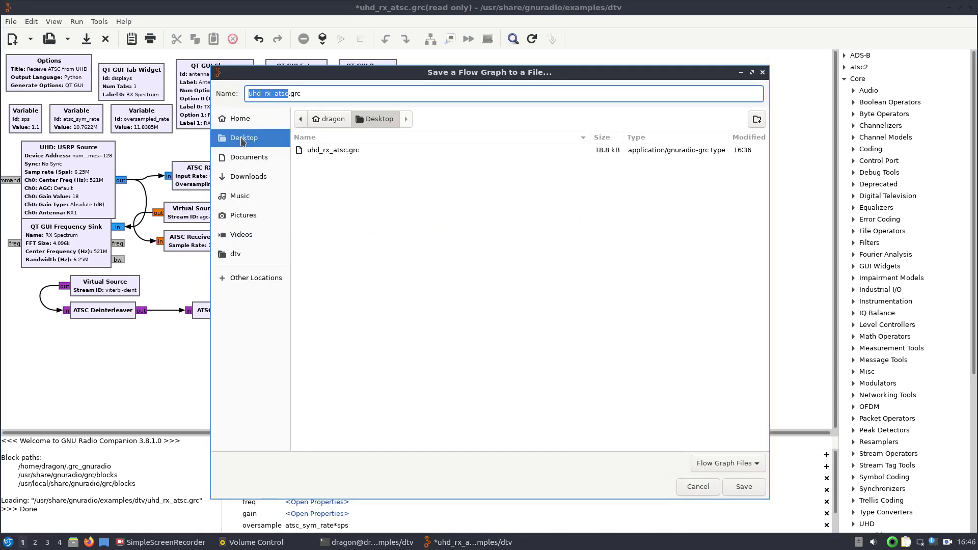
click(744, 487)
click(579, 335)
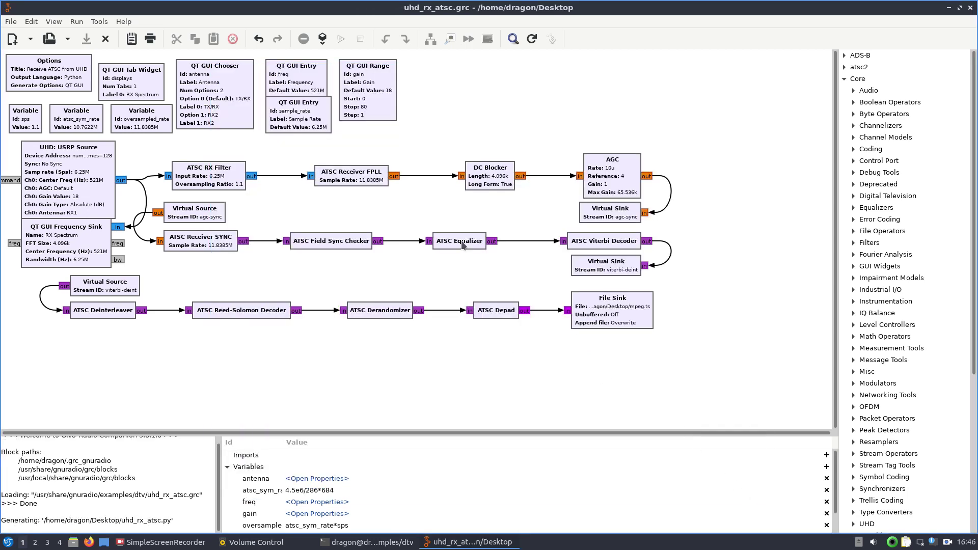
- Execute the flowgraph, minimize GNU Radio Companion, and raise the receiver gain to about 78
click(339, 46)
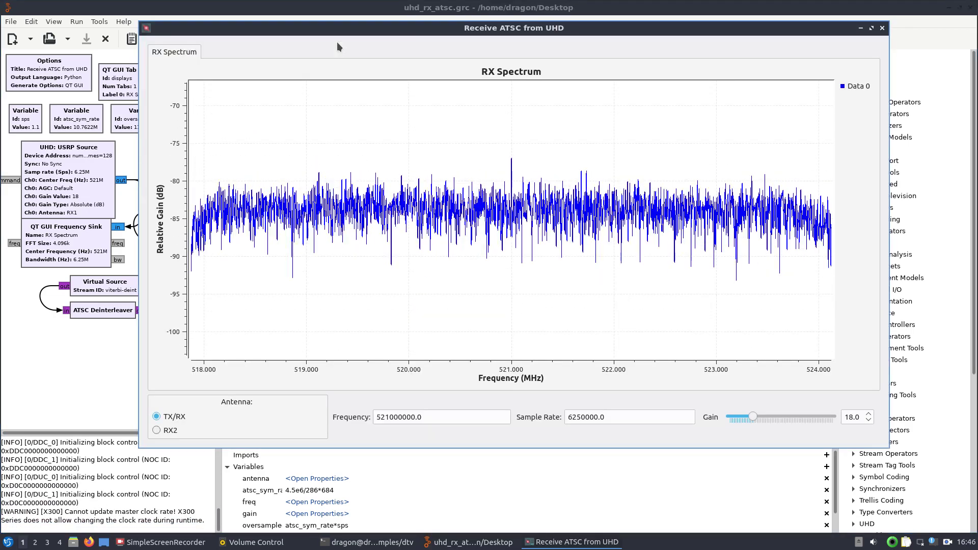
click(949, 7)
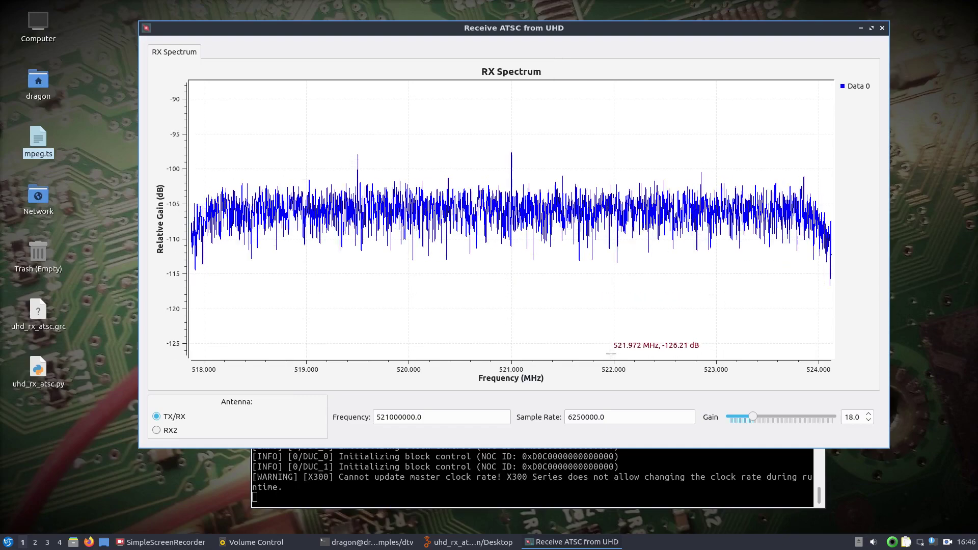
drag(752, 416, 836, 417)
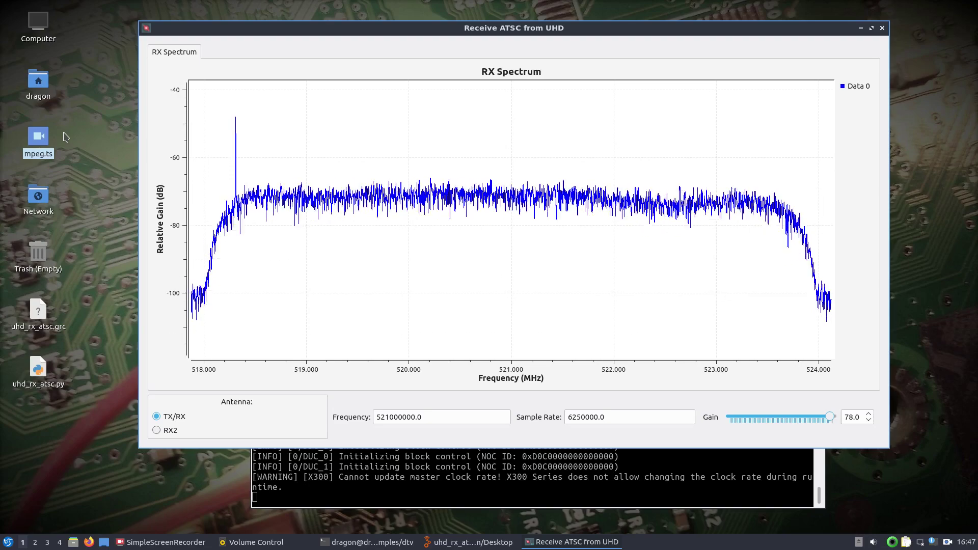
- Play the desktop's mpeg.ts recording in VLC
double_click(38, 148)
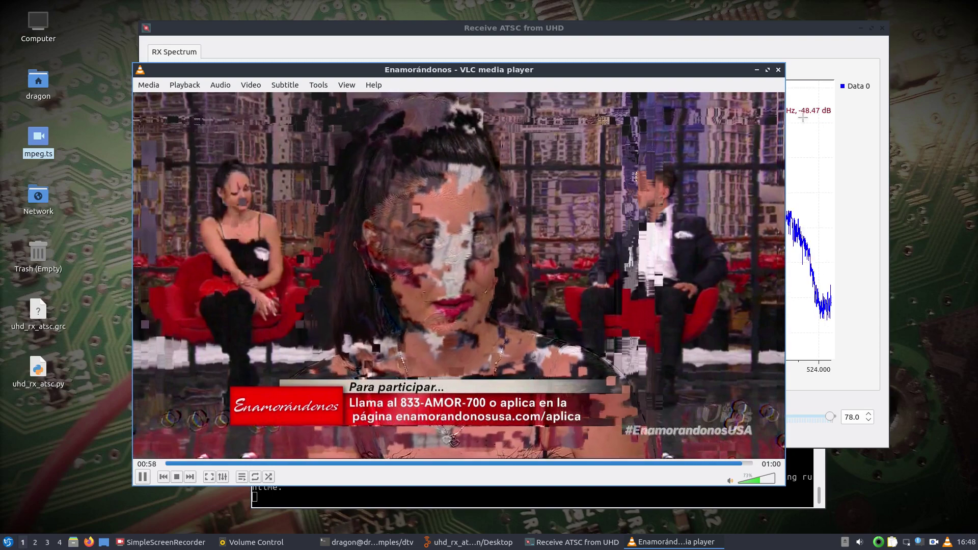
- Close VLC and the ATSC receiver window, then minimize the terminal to reveal mpeg.ts on the desktop
click(778, 70)
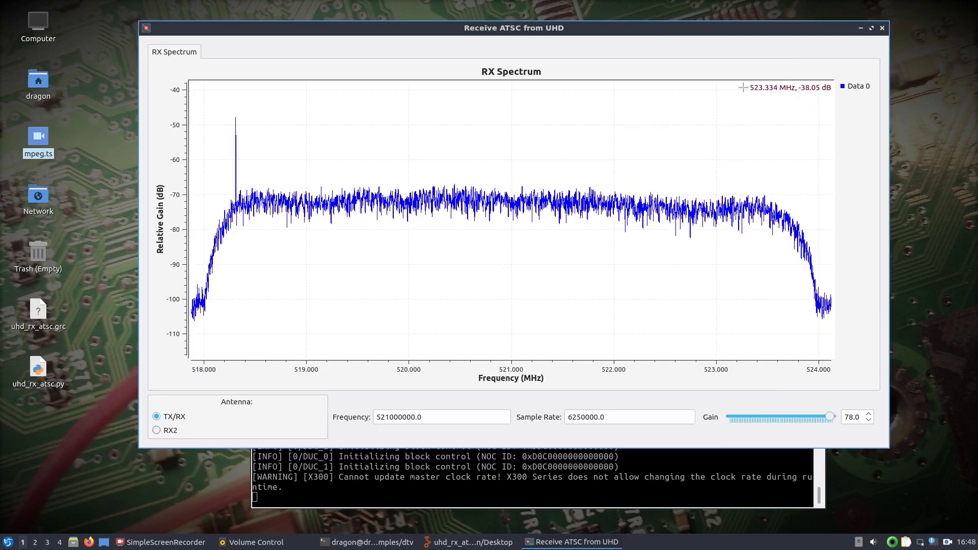
click(882, 28)
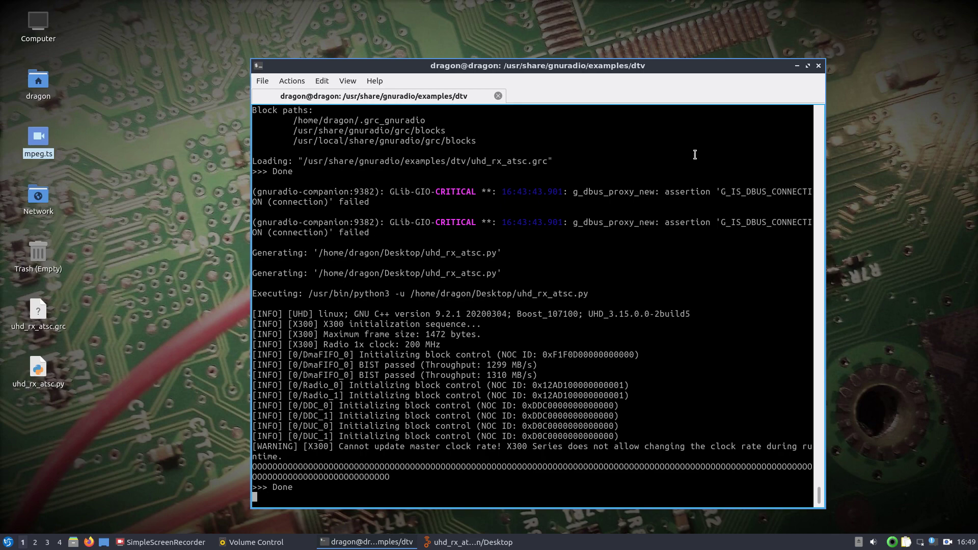
click(798, 66)
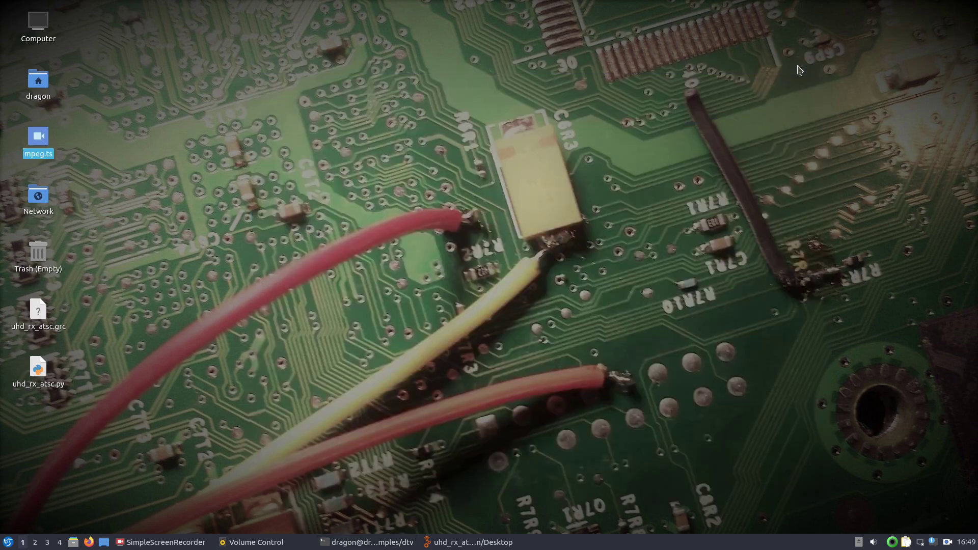